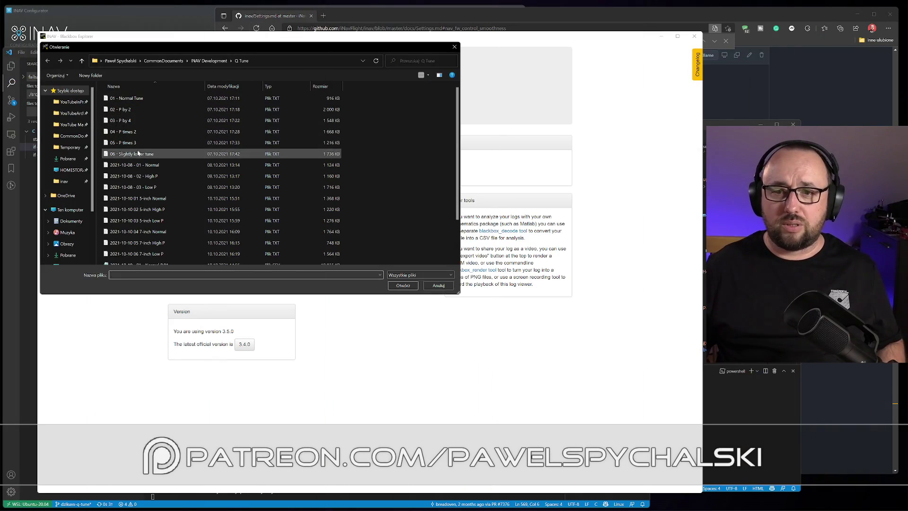
Step: Load '2021-10-19 - 02 - High P.TXT' from the Q Tune folder list
scroll(133, 156, "down", 2)
double_click(161, 238)
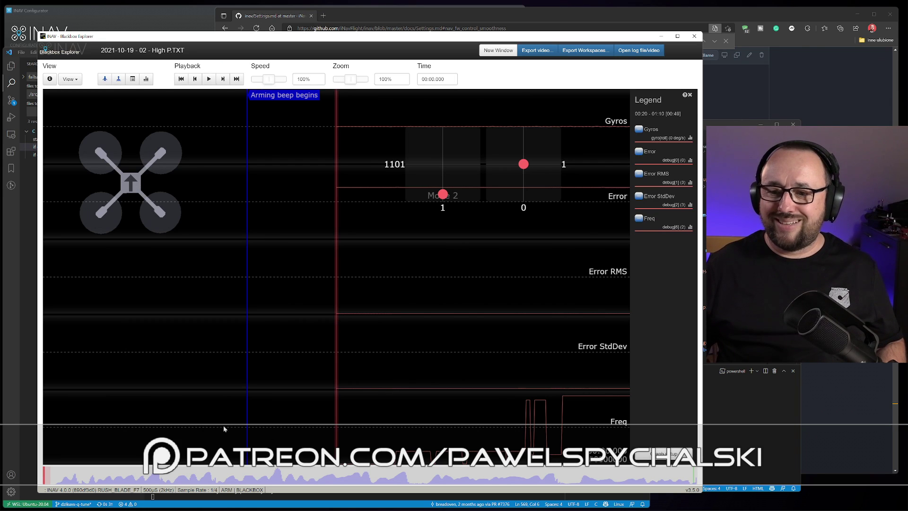
Step: Jump to about 8.5 s, hide the craft and stick overlays, and zoom the traces out to 20%
left_click(153, 476)
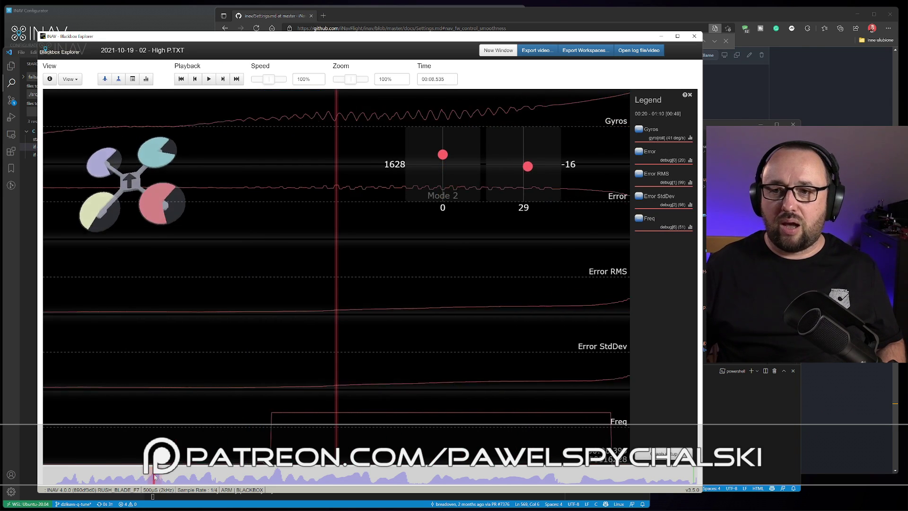
left_click_drag(354, 84, 343, 86)
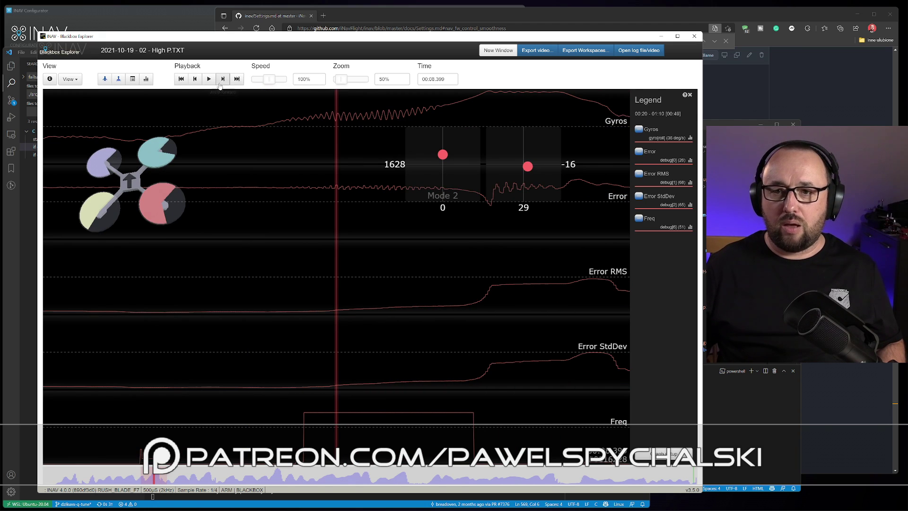
left_click(111, 81)
left_click(119, 79)
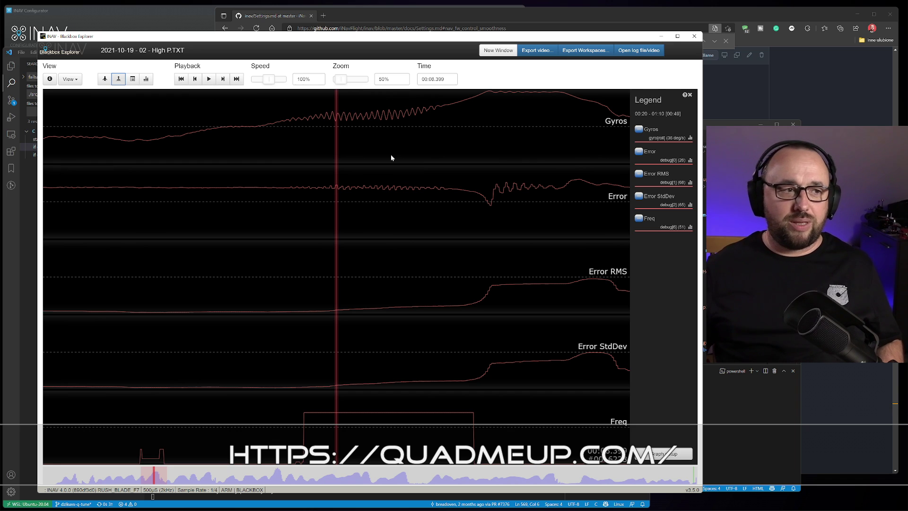
left_click_drag(341, 79, 336, 79)
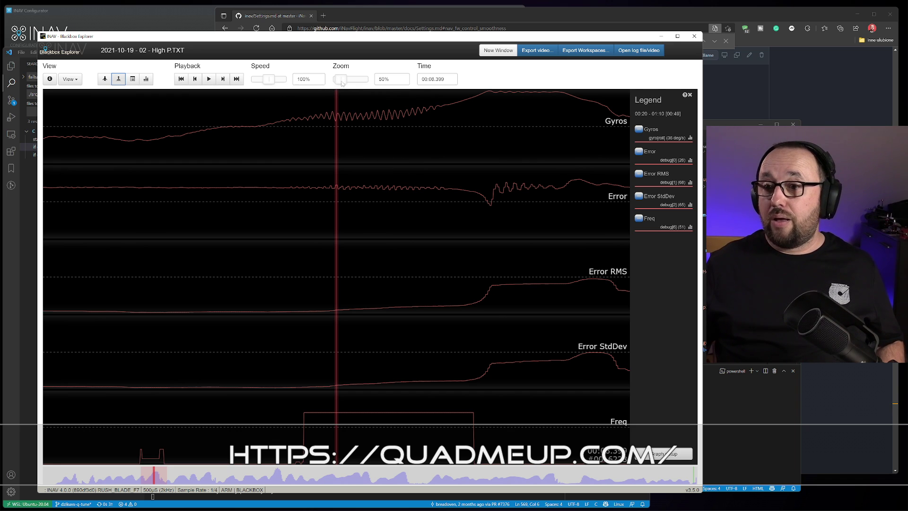
left_click_drag(260, 188, 332, 146)
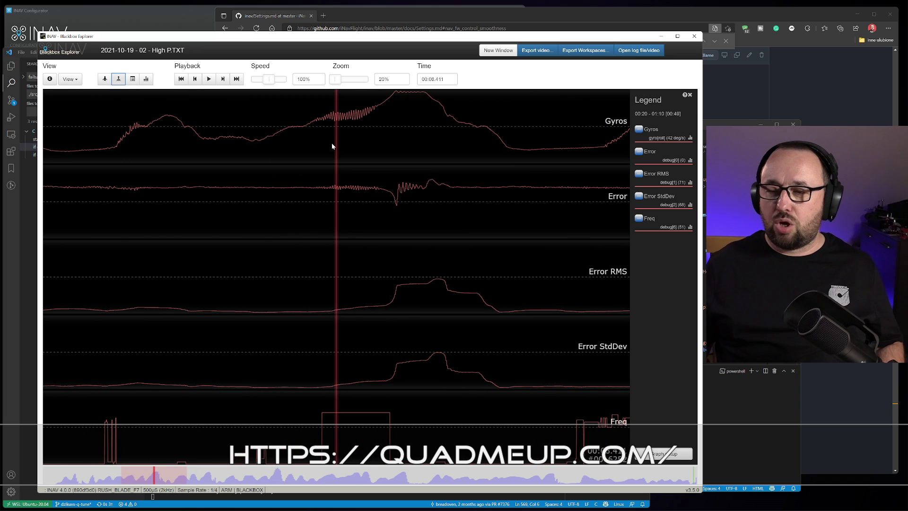
left_click(50, 78)
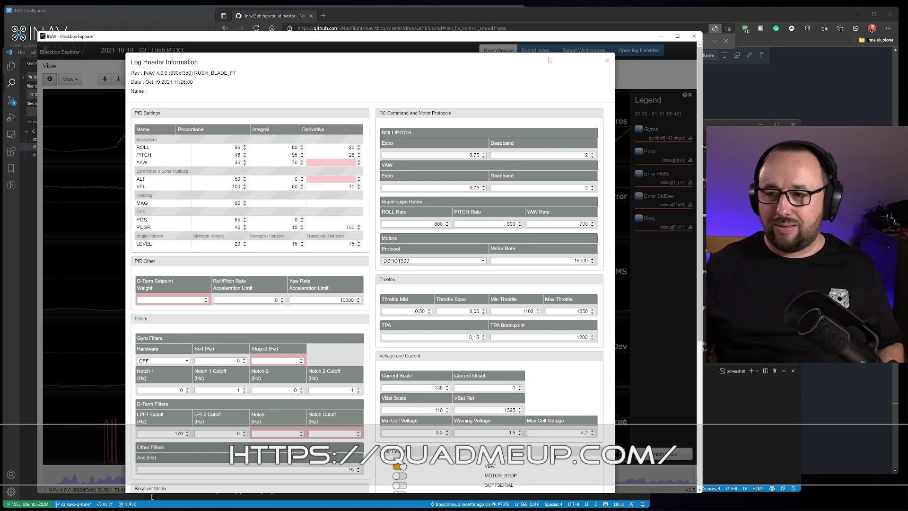
left_click(607, 60)
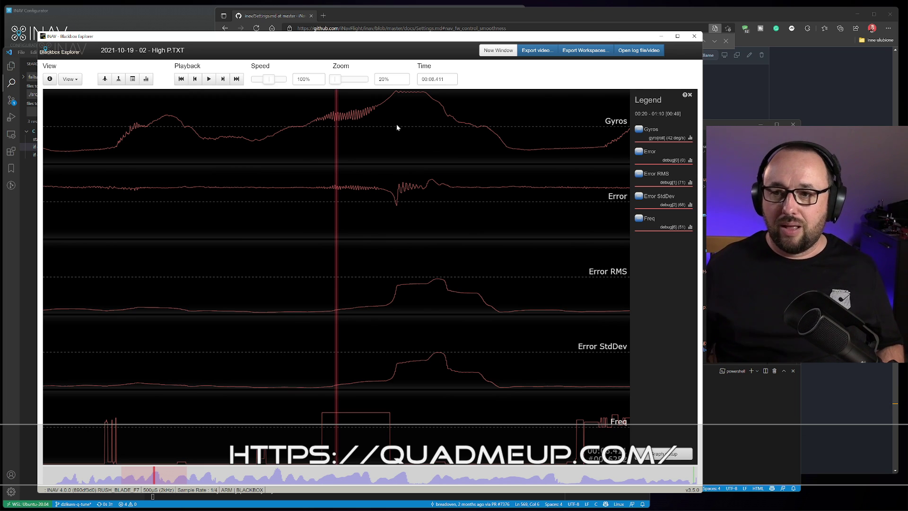
Step: Zoom the traces back to 50% and step to 00:08.528 near the oscillation
scroll(360, 126, "up", 3)
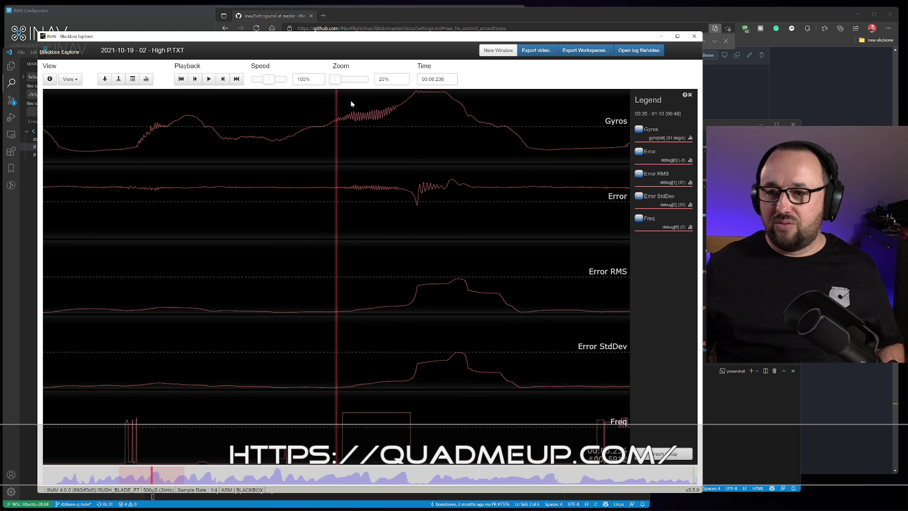
left_click_drag(336, 79, 340, 79)
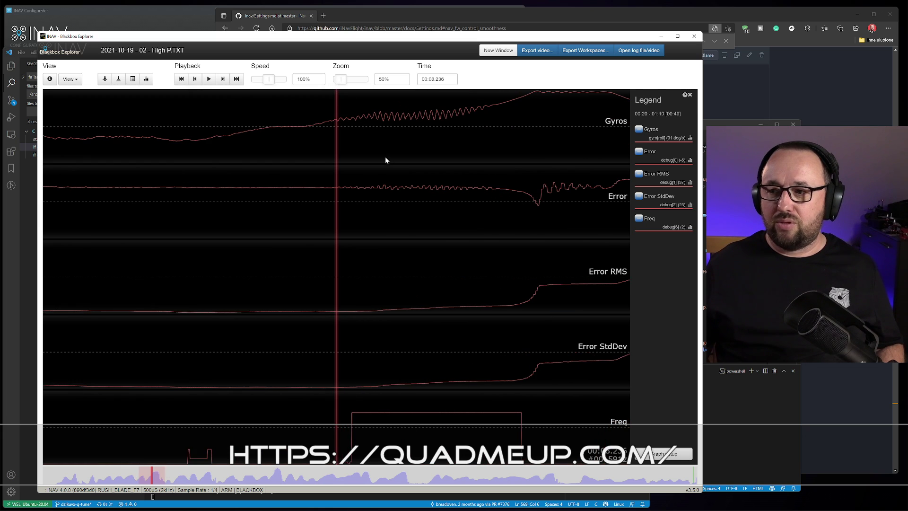
scroll(385, 160, "down", 3)
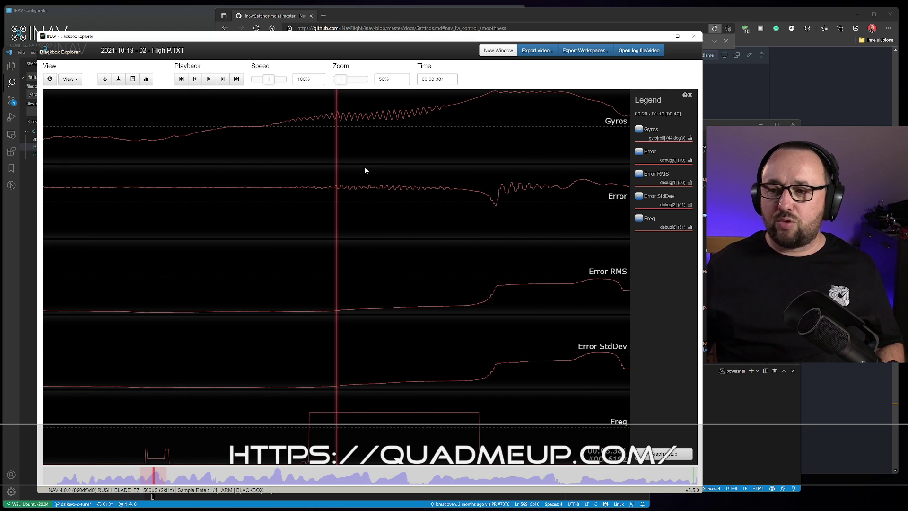
scroll(377, 209, "down", 5)
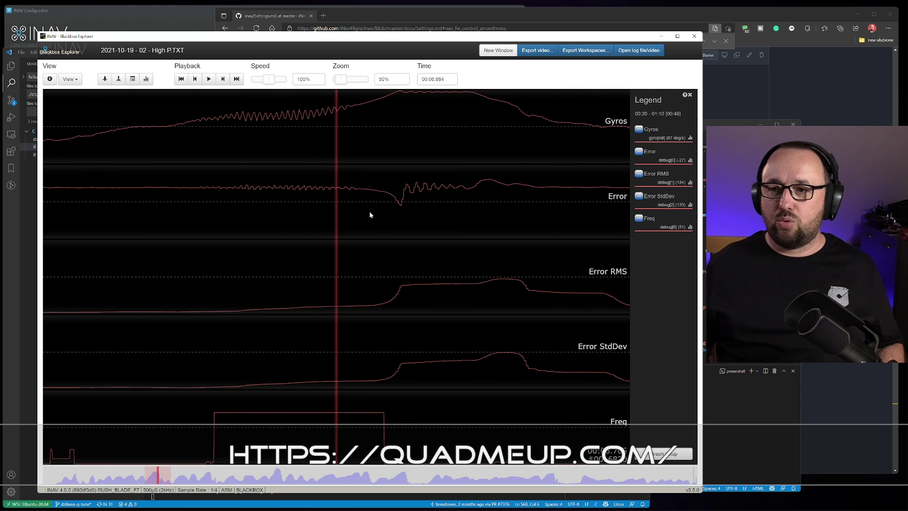
scroll(370, 215, "down", 1)
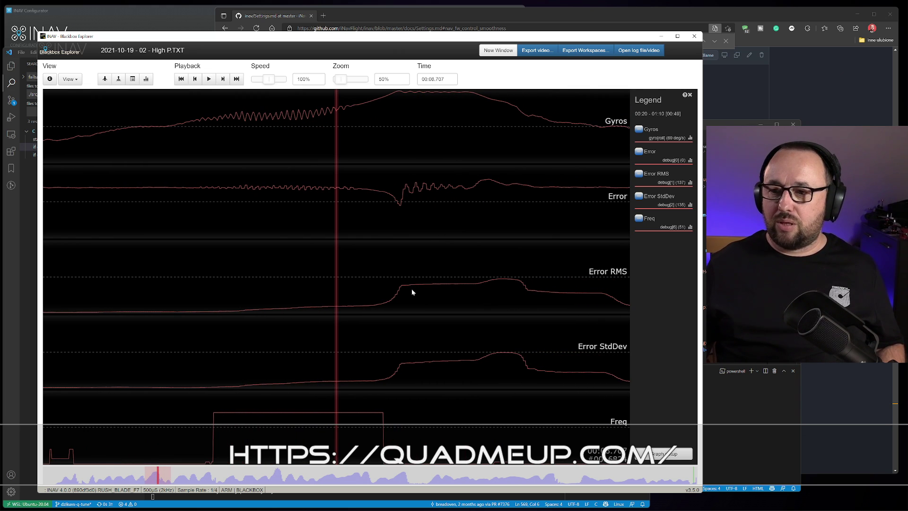
scroll(412, 291, "down", 3)
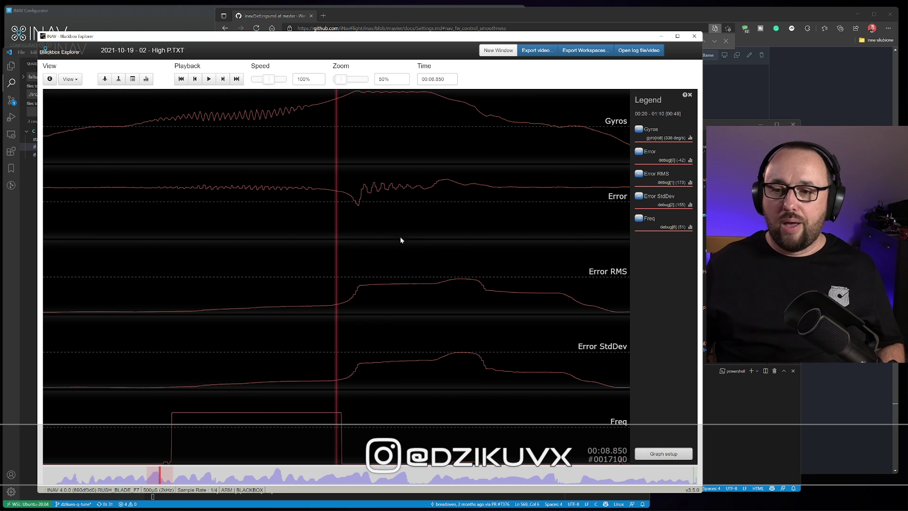
left_click_drag(351, 221, 392, 226)
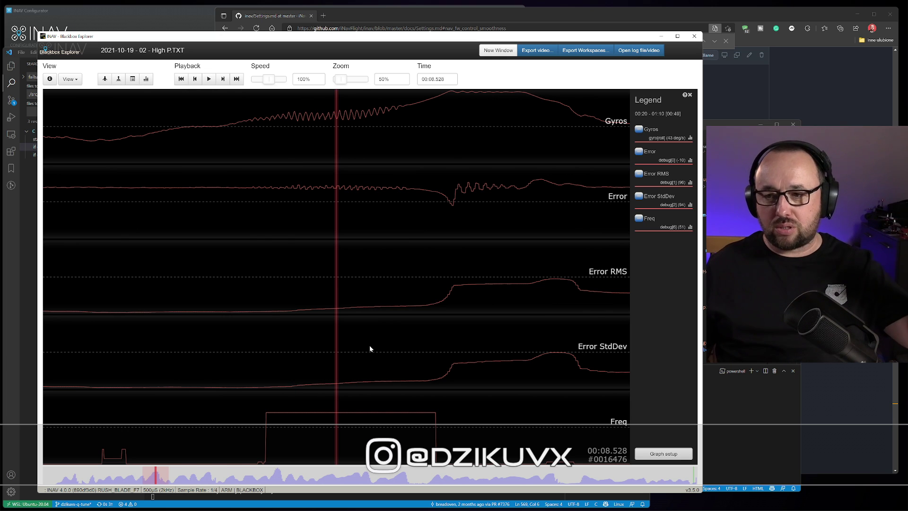
Step: Scroll forward through the oscillation and zoom the traces out to 40%
scroll(372, 330, "down", 2)
scroll(371, 330, "down", 1)
scroll(343, 327, "down", 2)
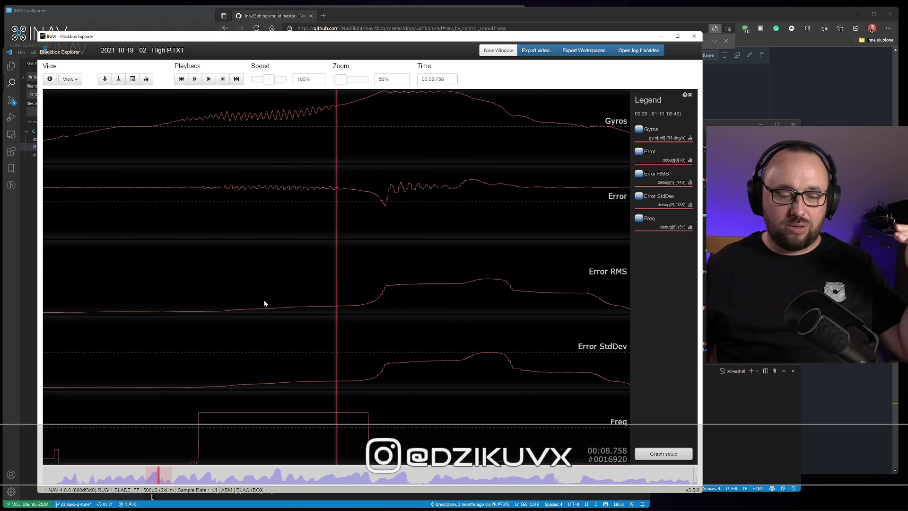
scroll(327, 300, "down", 4)
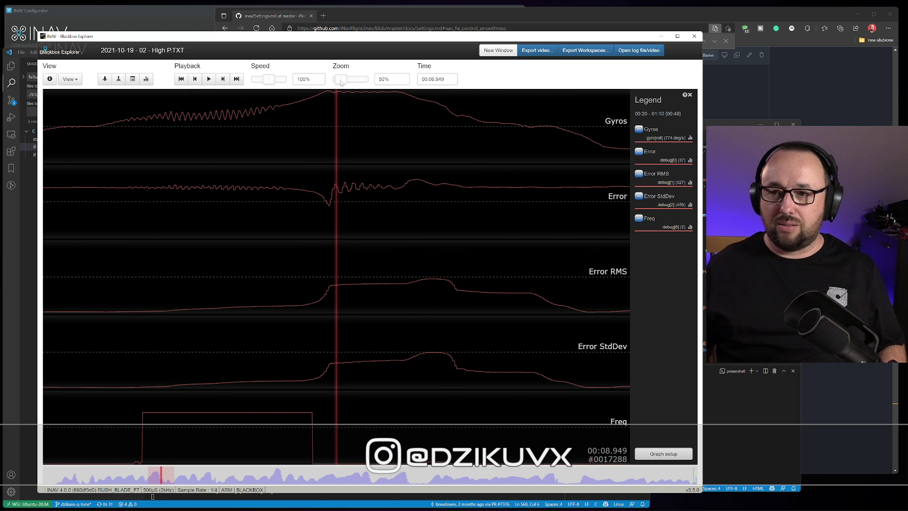
left_click_drag(341, 81, 340, 84)
Step: Position the log at 00:08.608 and move the Blackbox Explorer window up and left
scroll(329, 241, "up", 4)
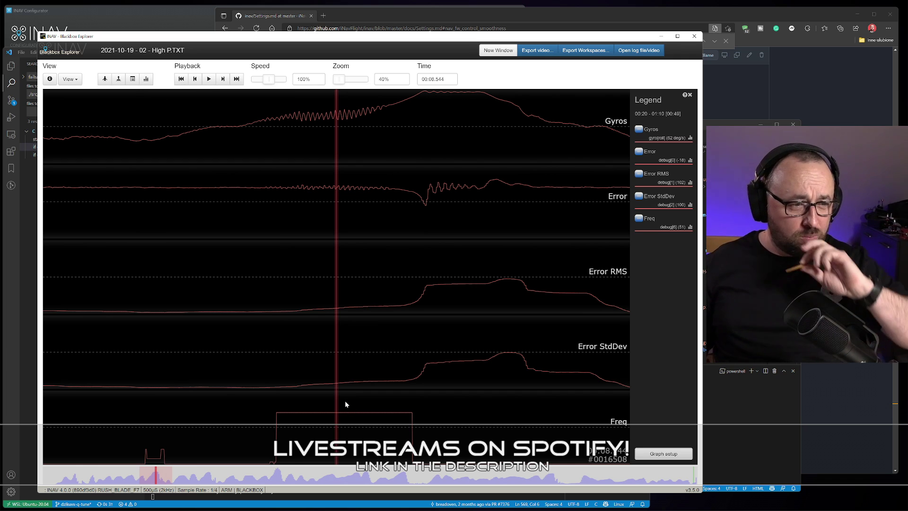
scroll(346, 379, "up", 3)
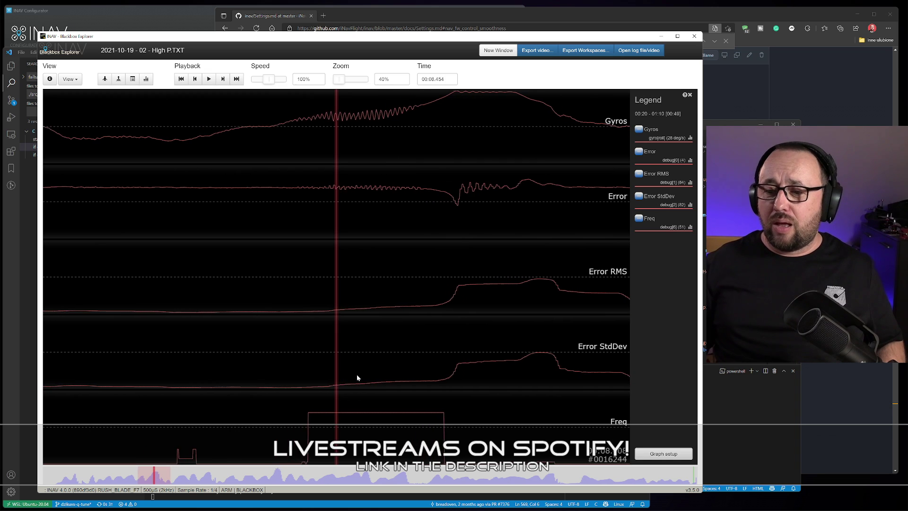
scroll(350, 375, "down", 4)
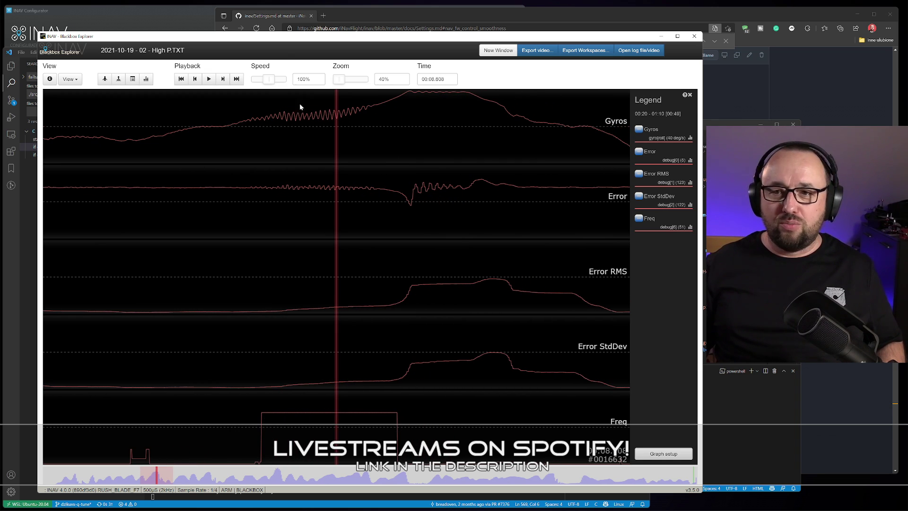
left_click_drag(284, 32, 278, 22)
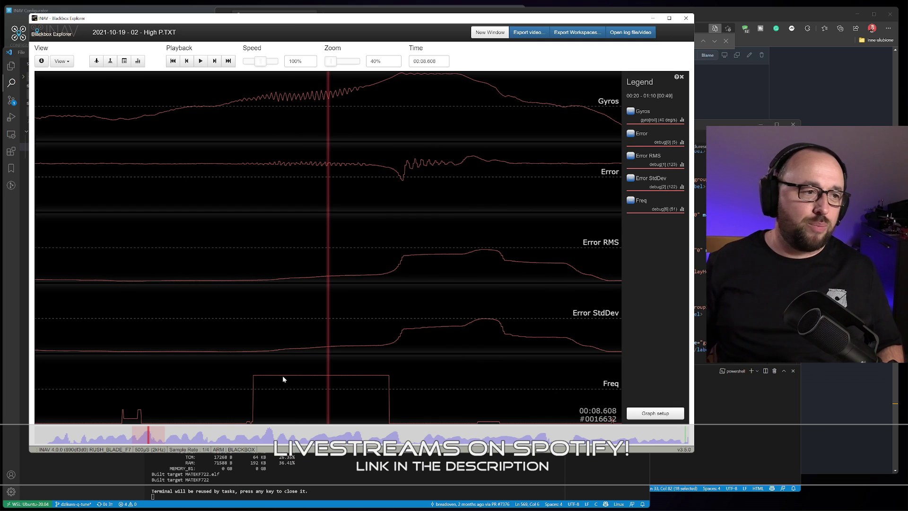
Step: Review the hiFrequencyDetector function in q_tune.c in VS Code, then return to Blackbox Explorer
left_click(67, 467)
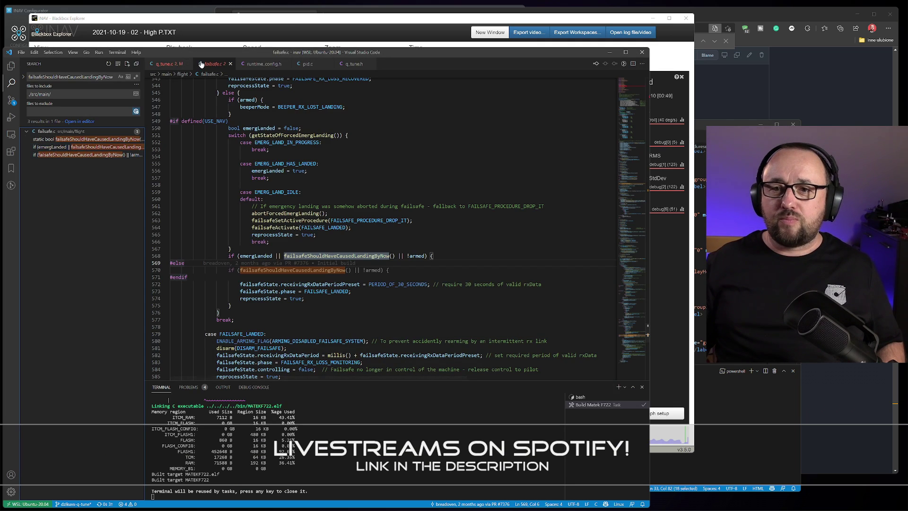
left_click(170, 64)
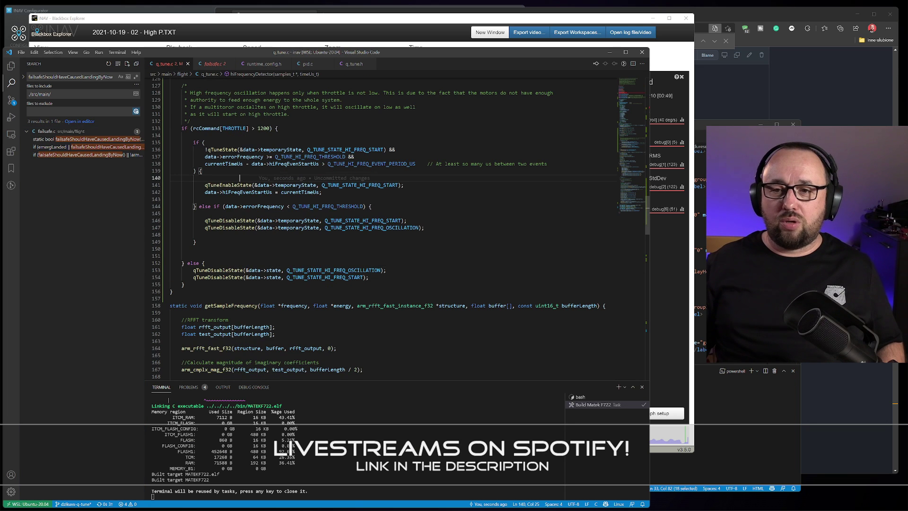
scroll(240, 178, "up", 5)
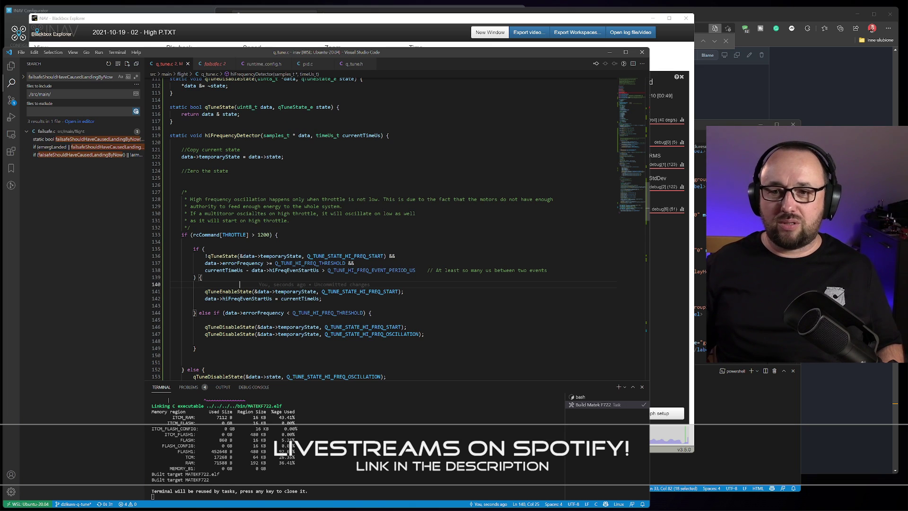
scroll(240, 231, "down", 3)
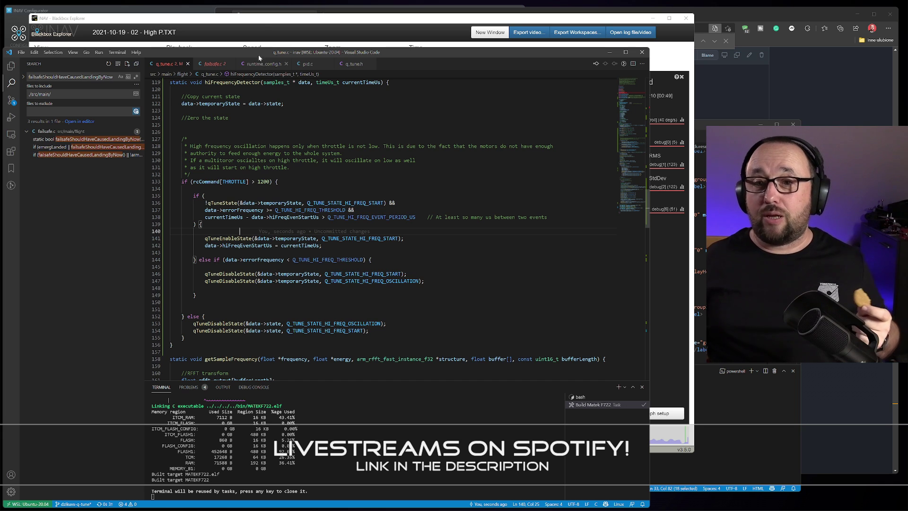
left_click(478, 31)
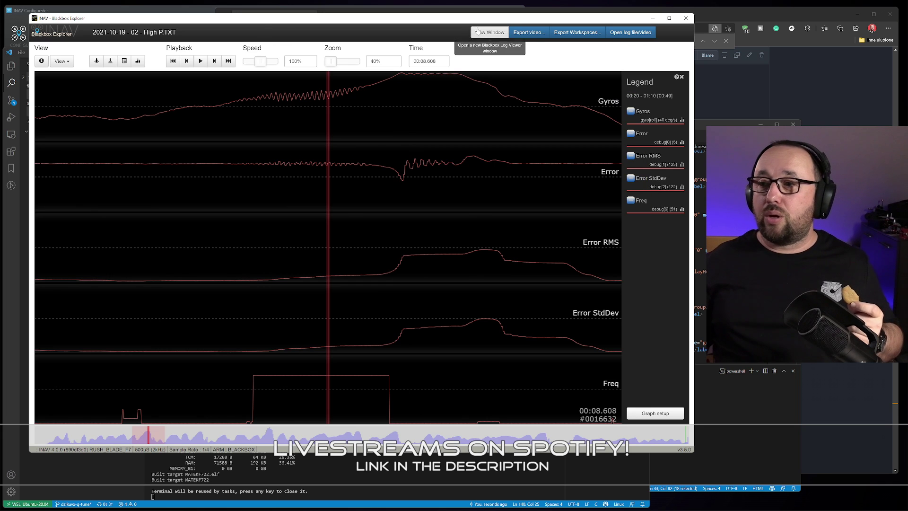
Step: Load the '2021-10-19 - 03 - Low P' log and advance to 00:03.572 across an oscillation
left_click(630, 32)
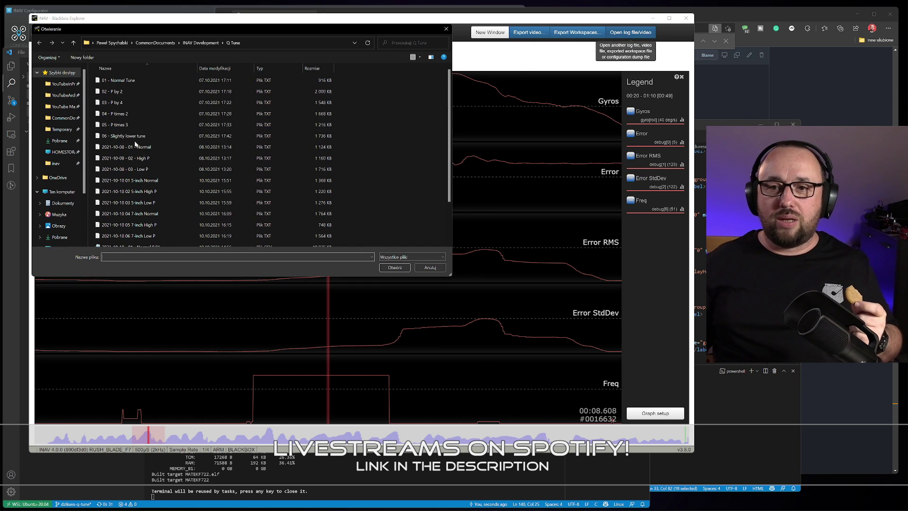
scroll(139, 144, "down", 2)
left_click(142, 231)
double_click(141, 231)
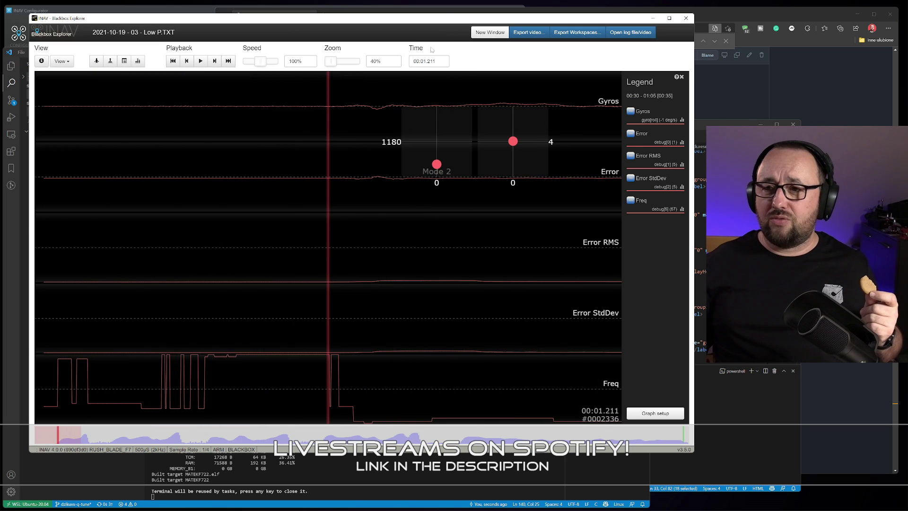
scroll(383, 179, "down", 3)
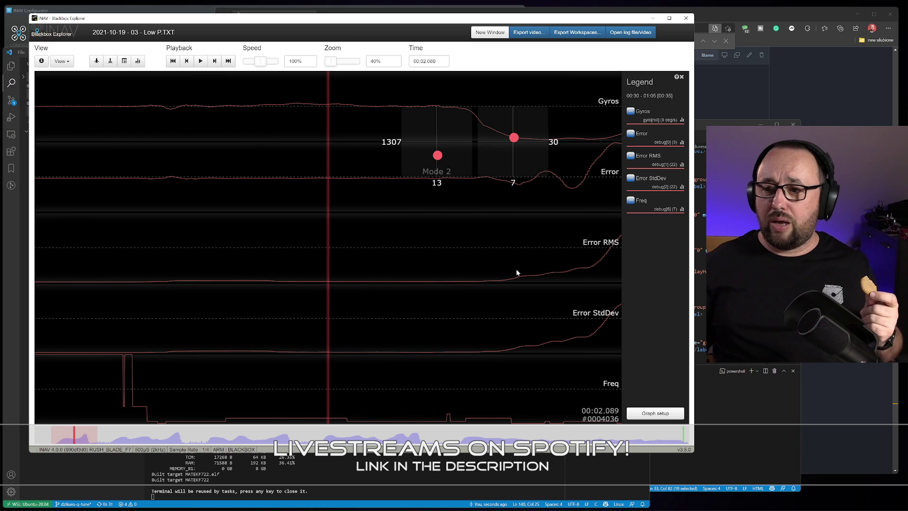
scroll(371, 276, "down", 5)
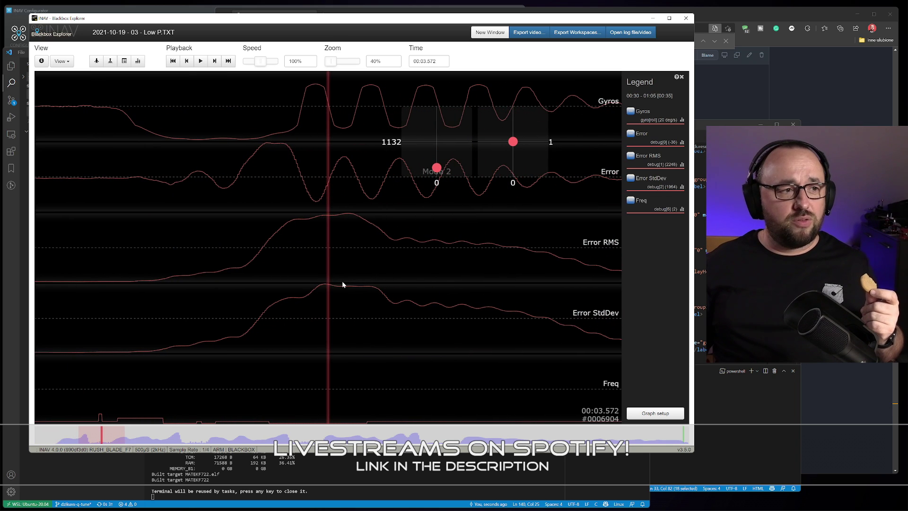